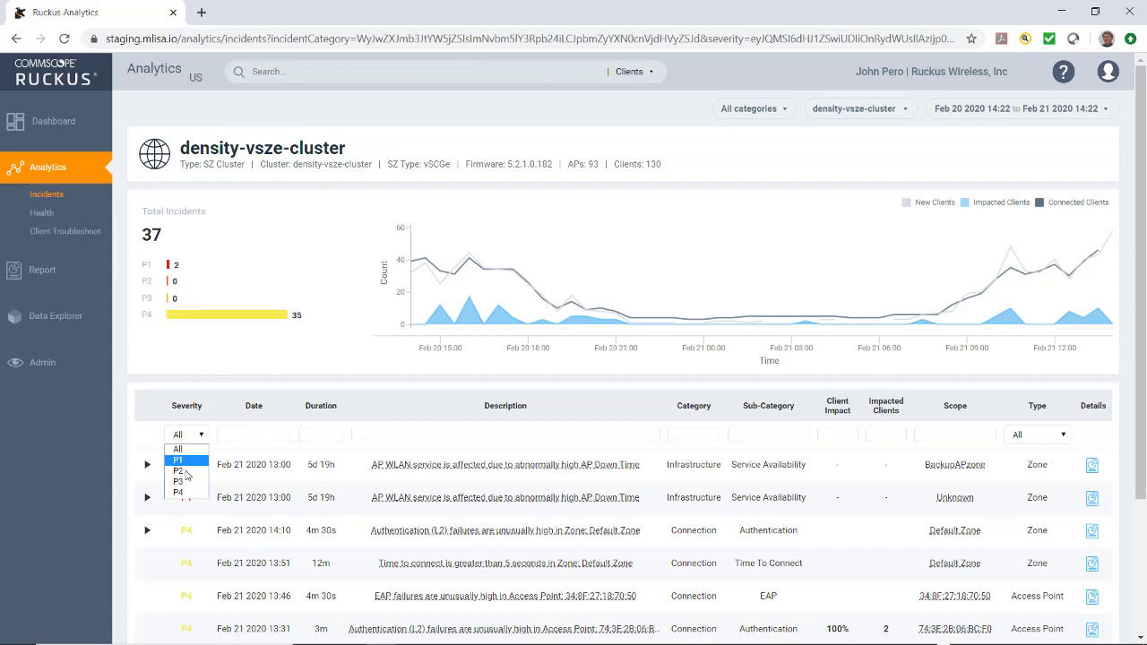
Filter the incident table to severity P4 and category Performance.
left_click(178, 493)
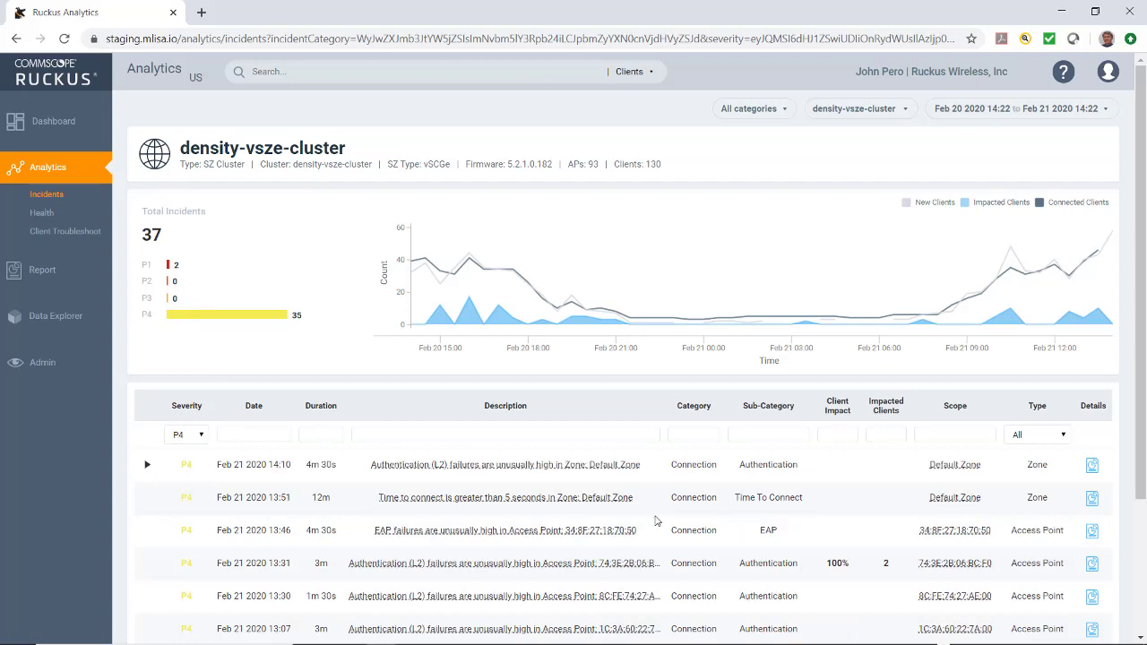
scroll(694, 312, "down", 2)
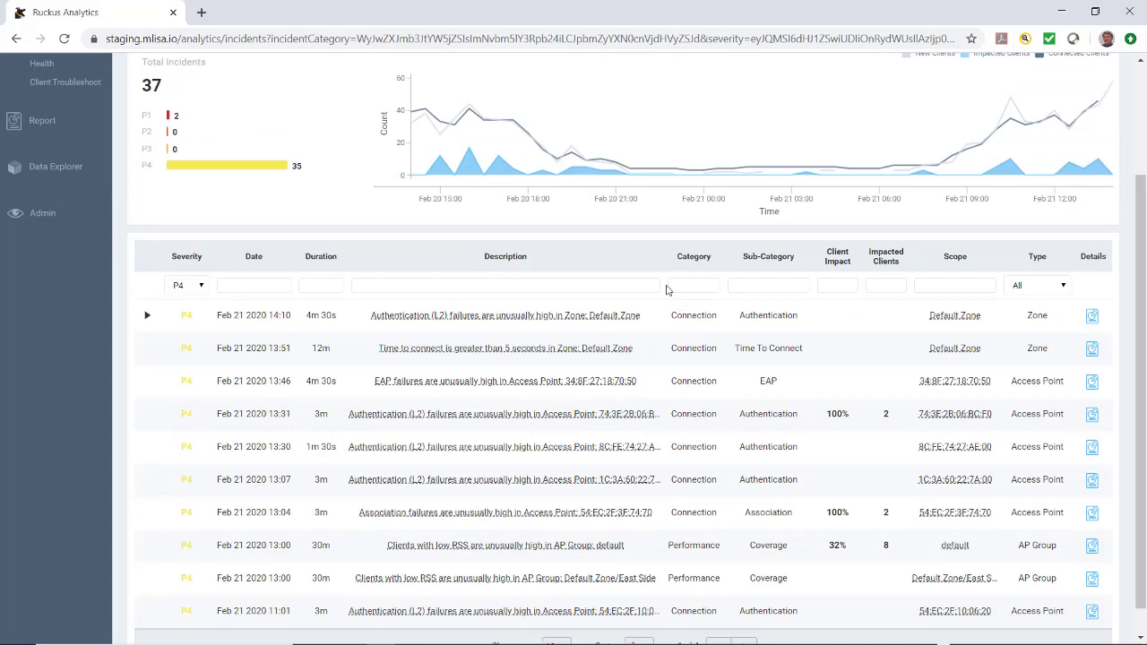
type("Performance")
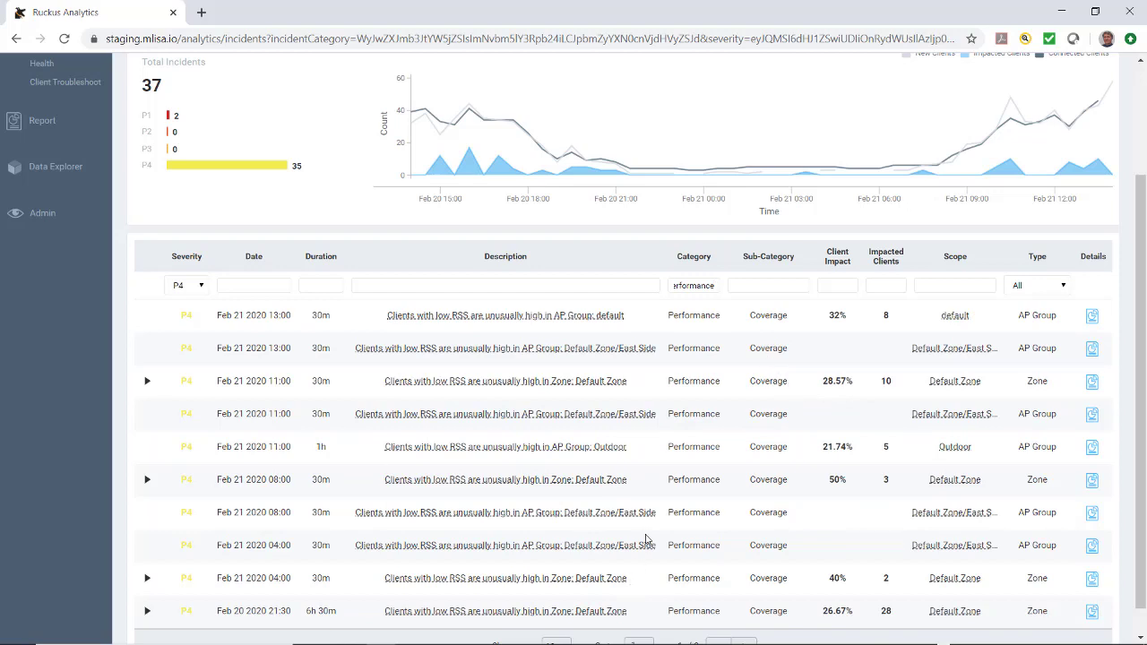
Open the details of the 6h 30m low-RSS incident in Default Zone and review its root cause analysis and recommended action.
scroll(679, 536, "down", 1)
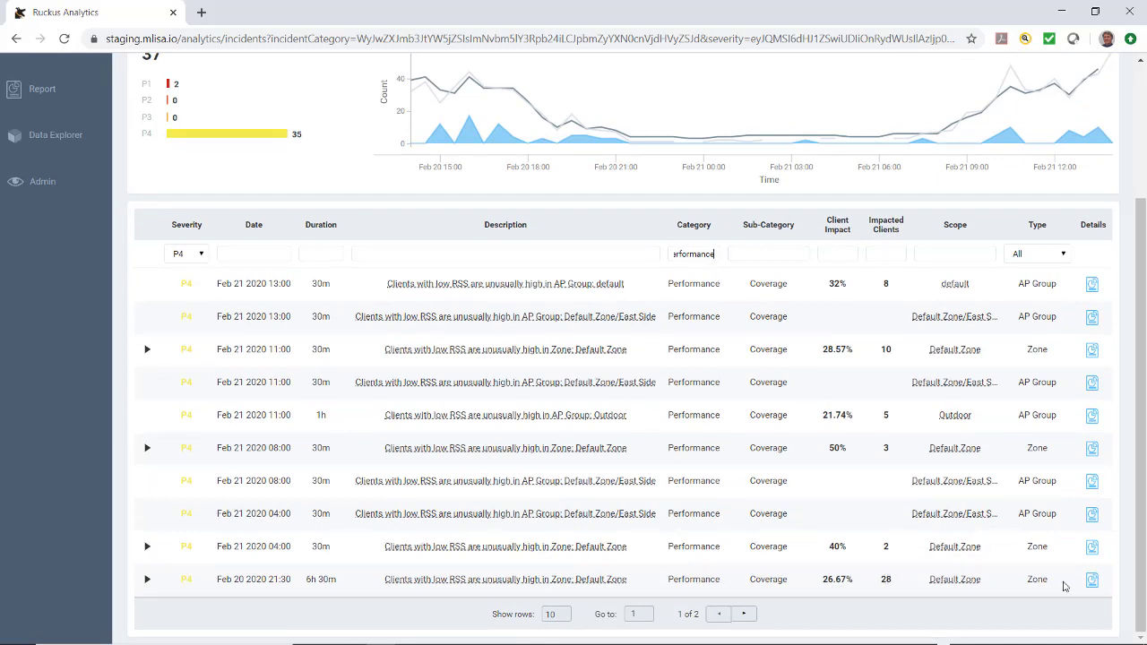
left_click(1093, 581)
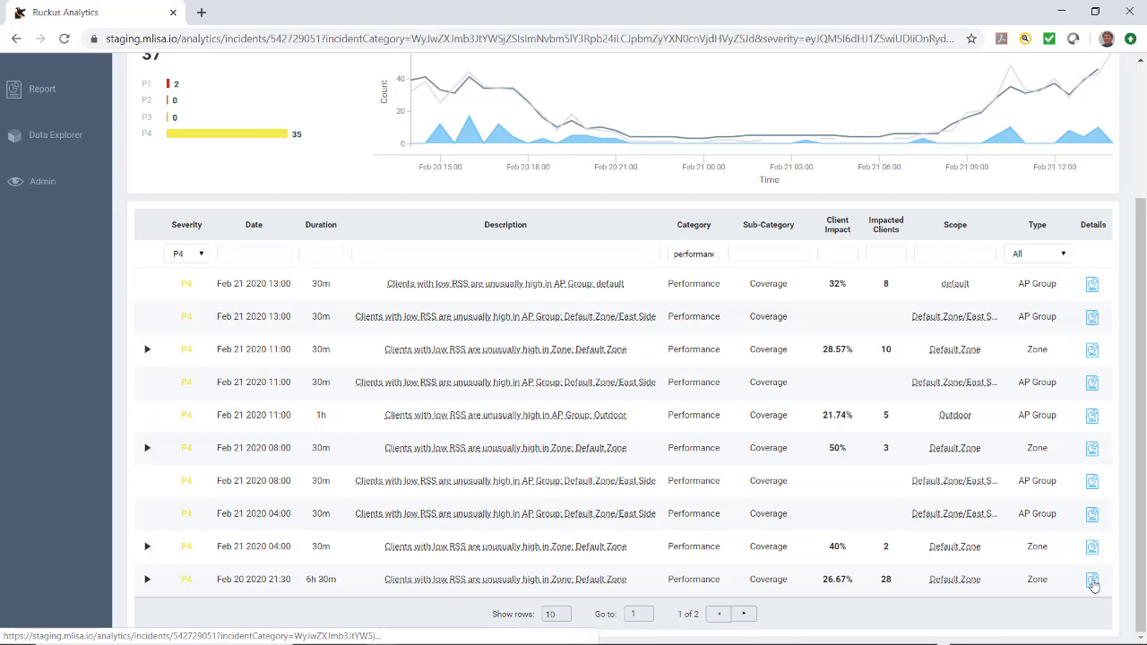
scroll(454, 337, "up", 3)
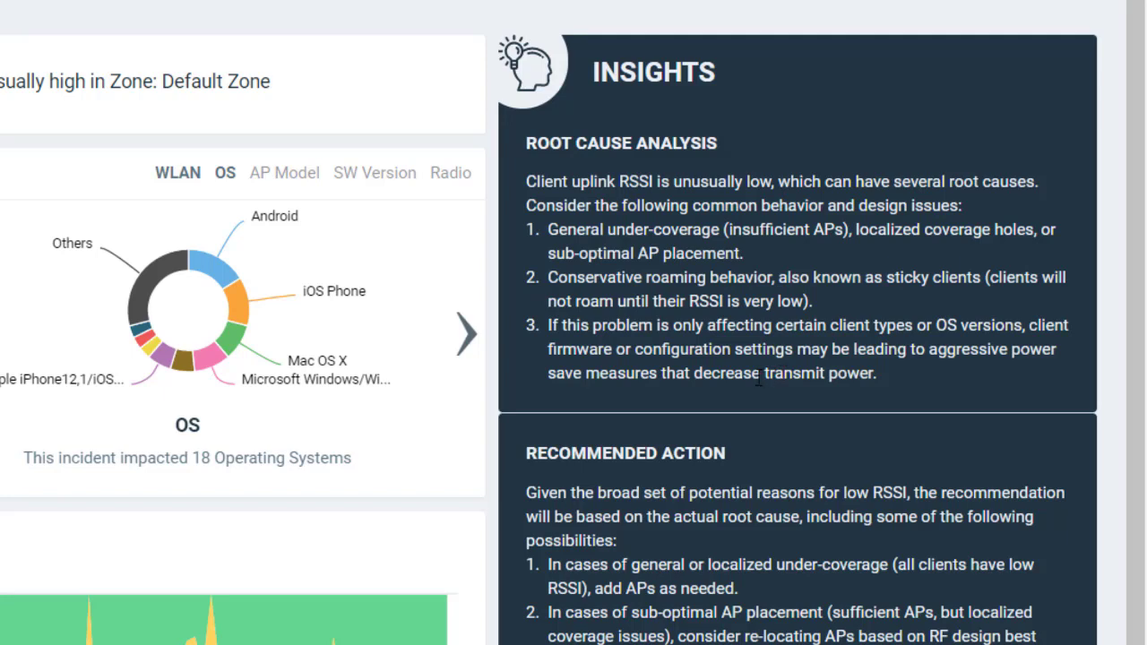
scroll(760, 378, "down", 3)
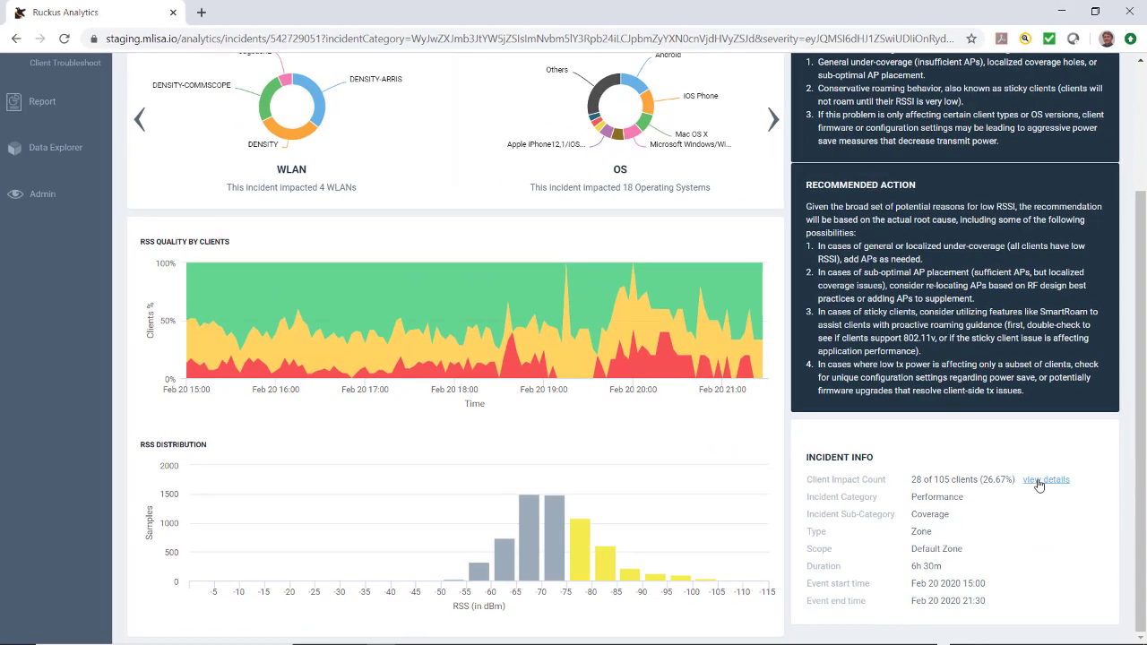
left_click(1040, 481)
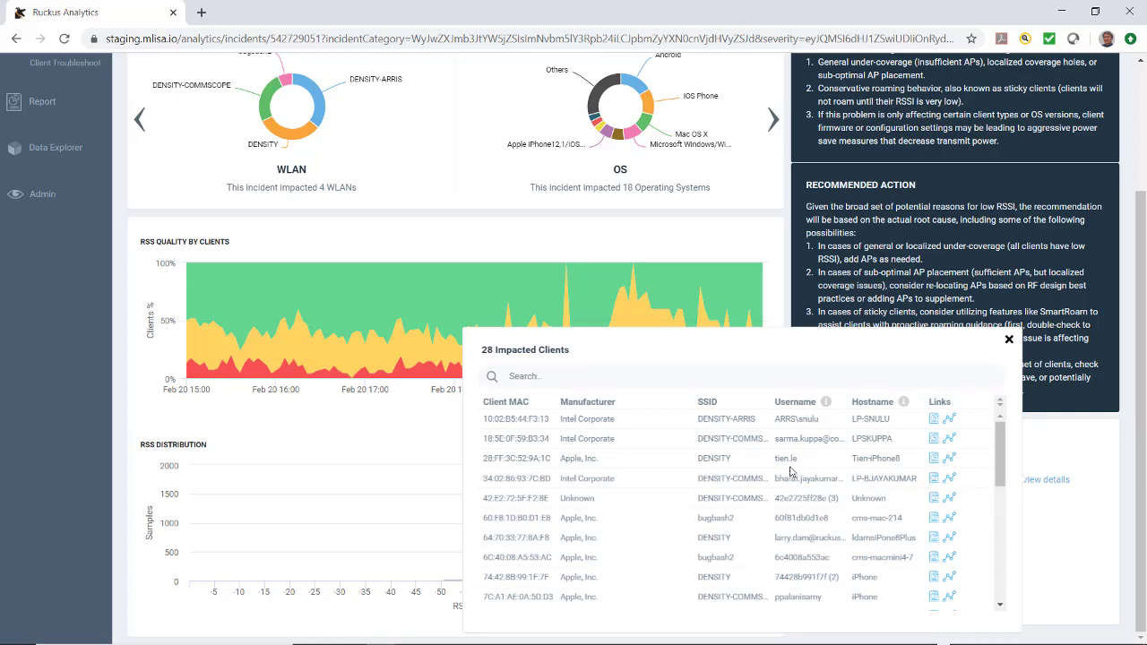
scroll(762, 469, "down", 5)
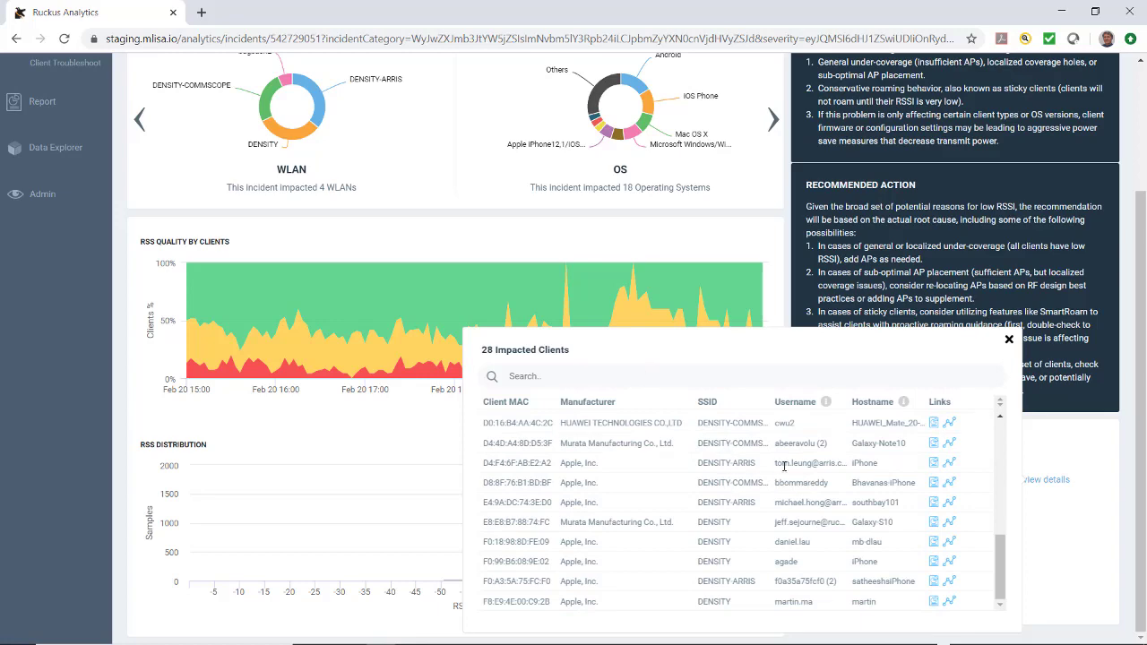
left_click(950, 464)
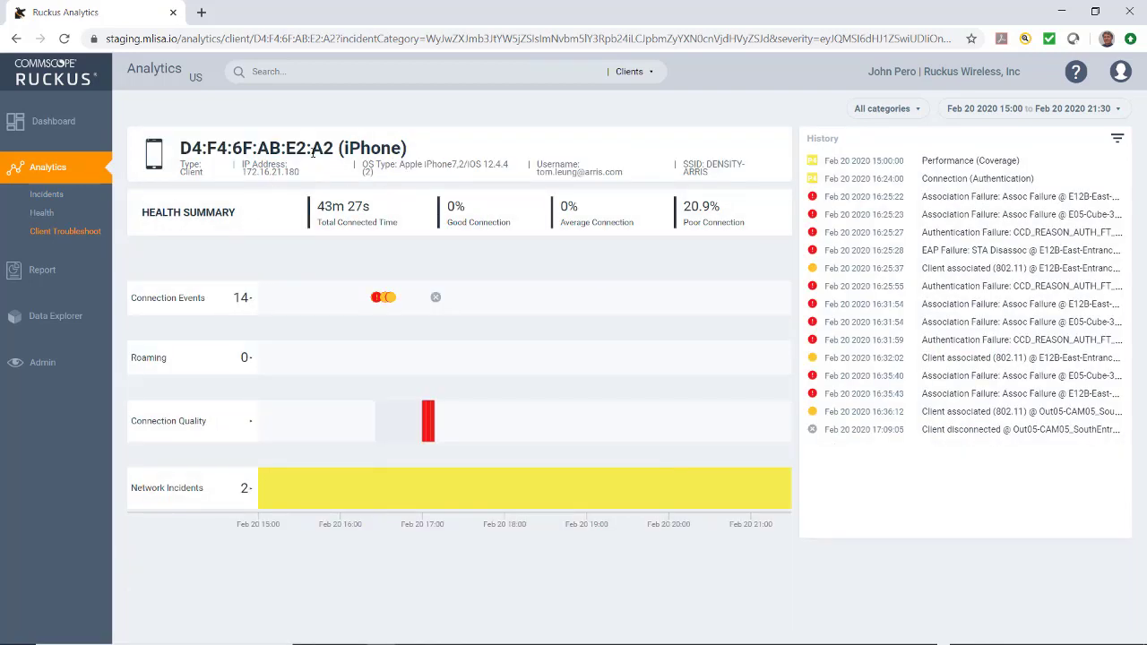
left_click_drag(334, 148, 180, 149)
key("ctrl+c")
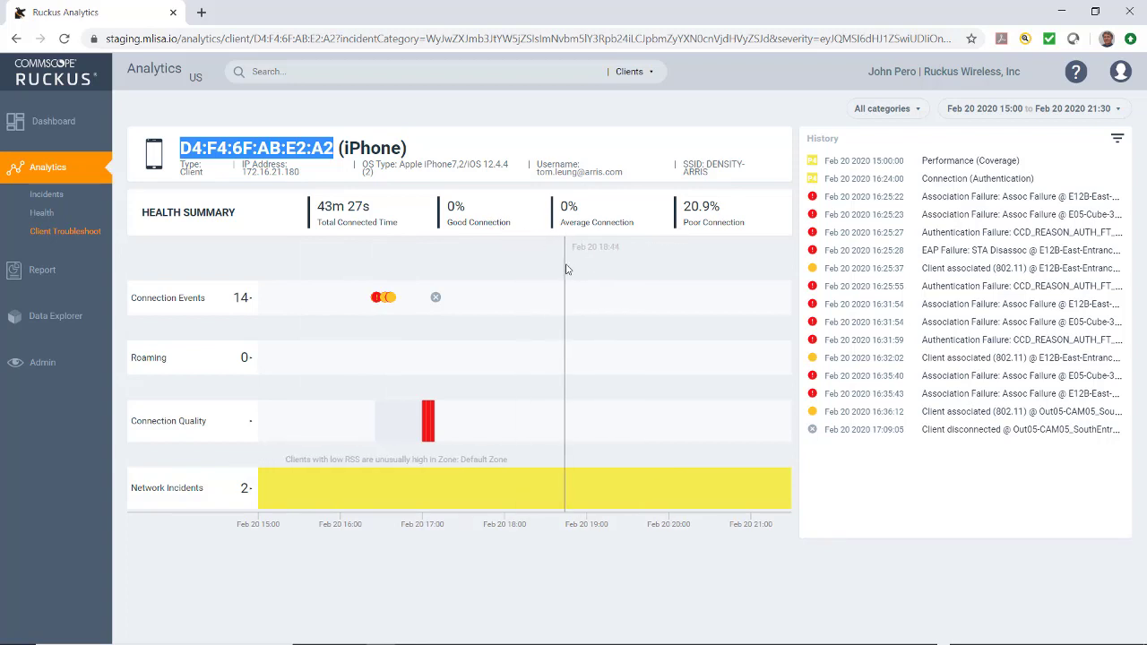
Expand the client's Connection Events and Connection Quality breakdowns, checking Roaming as well.
left_click(254, 301)
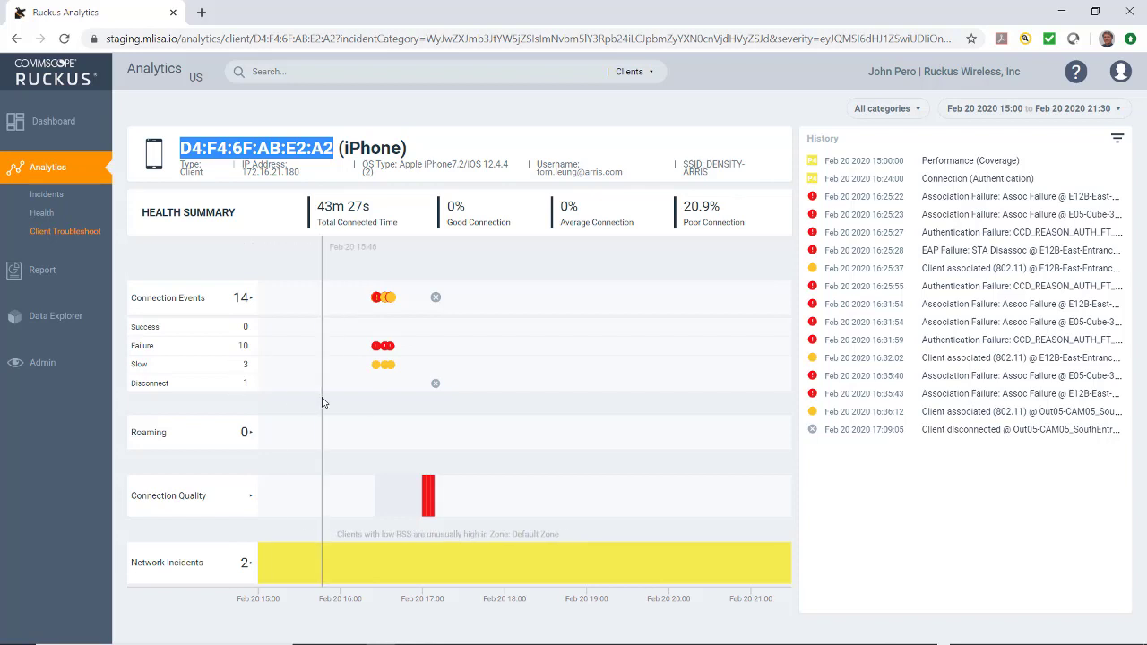
left_click(247, 433)
left_click(247, 433)
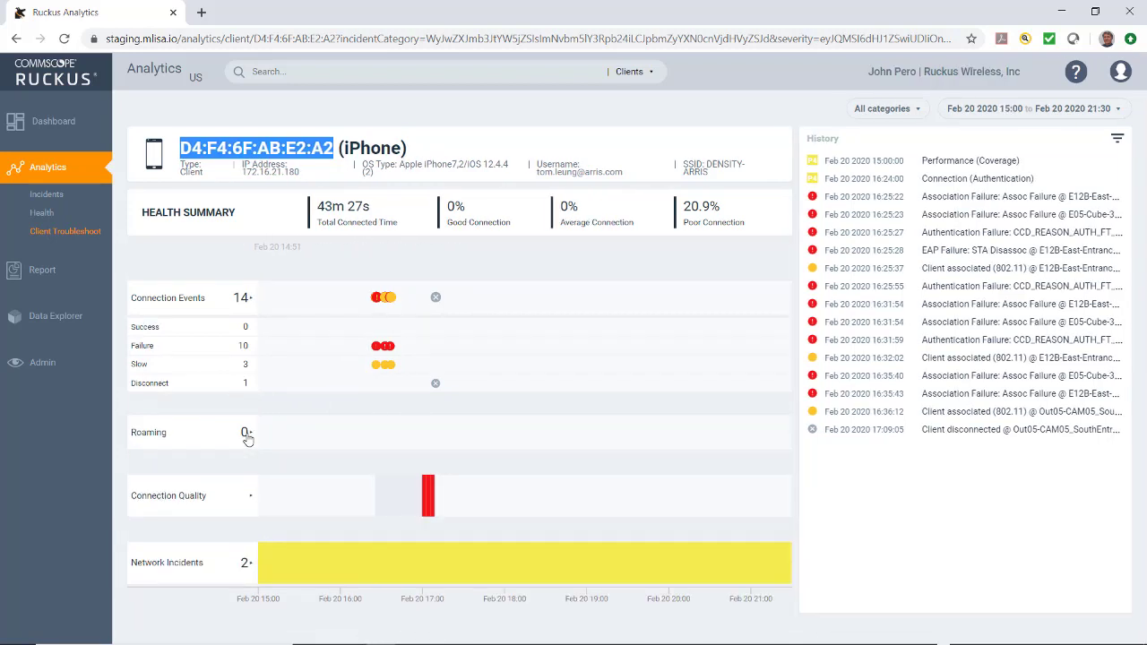
left_click(251, 500)
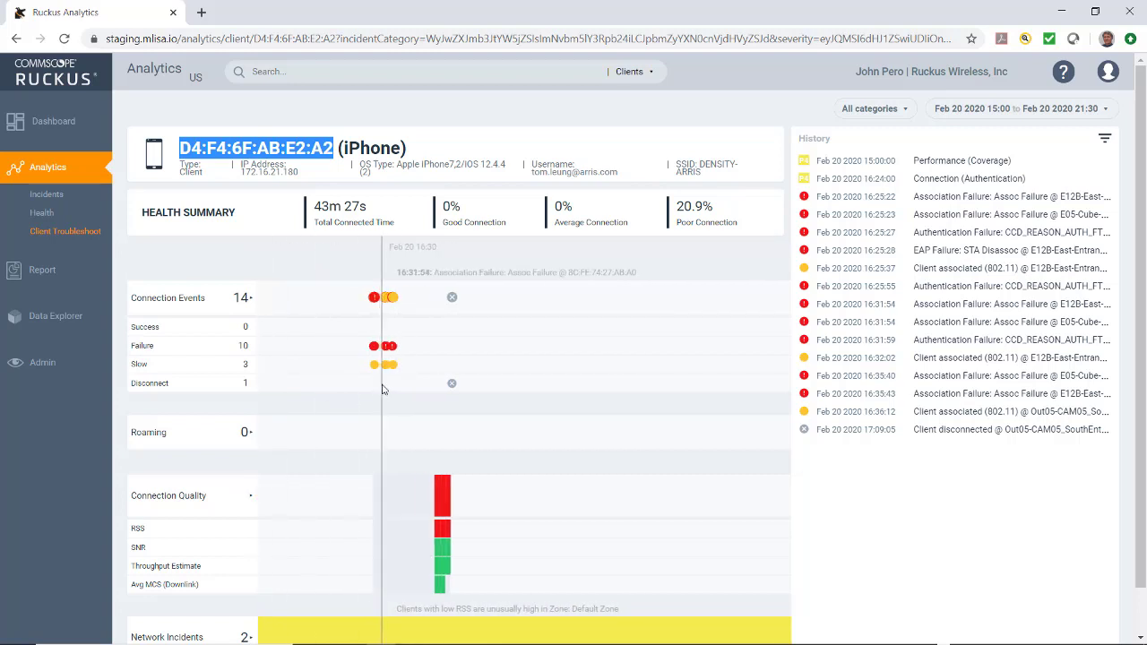
Inspect the connection event details of the authentication failure at 16:31:59 and the association failure at 16:35:43.
scroll(382, 389, "up", 3)
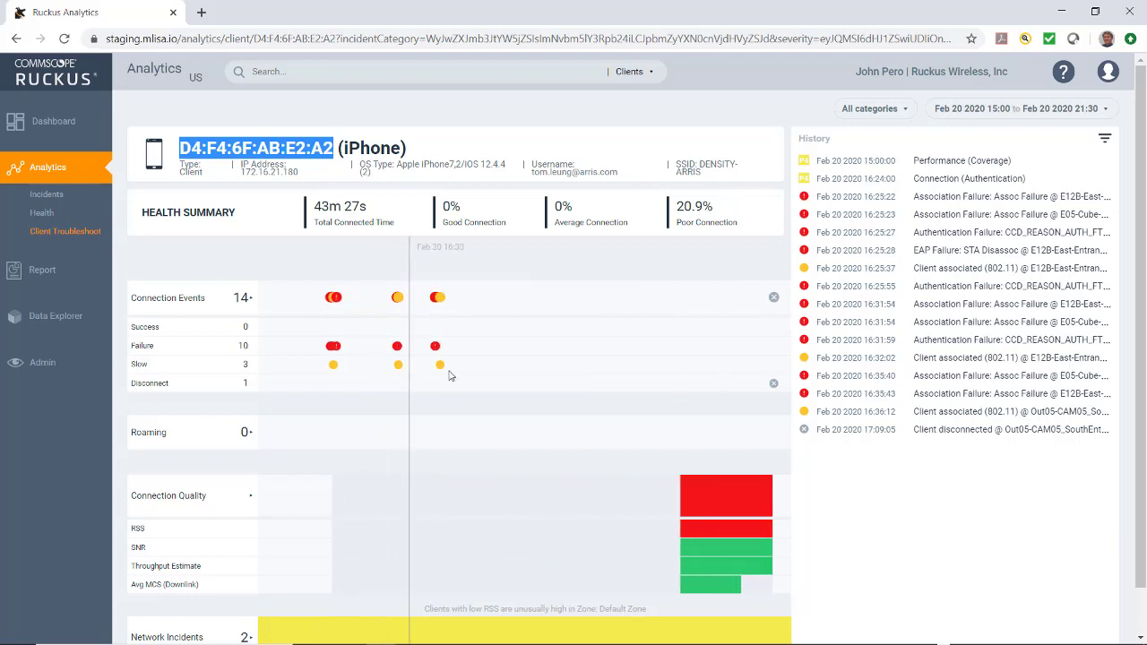
left_click(397, 347)
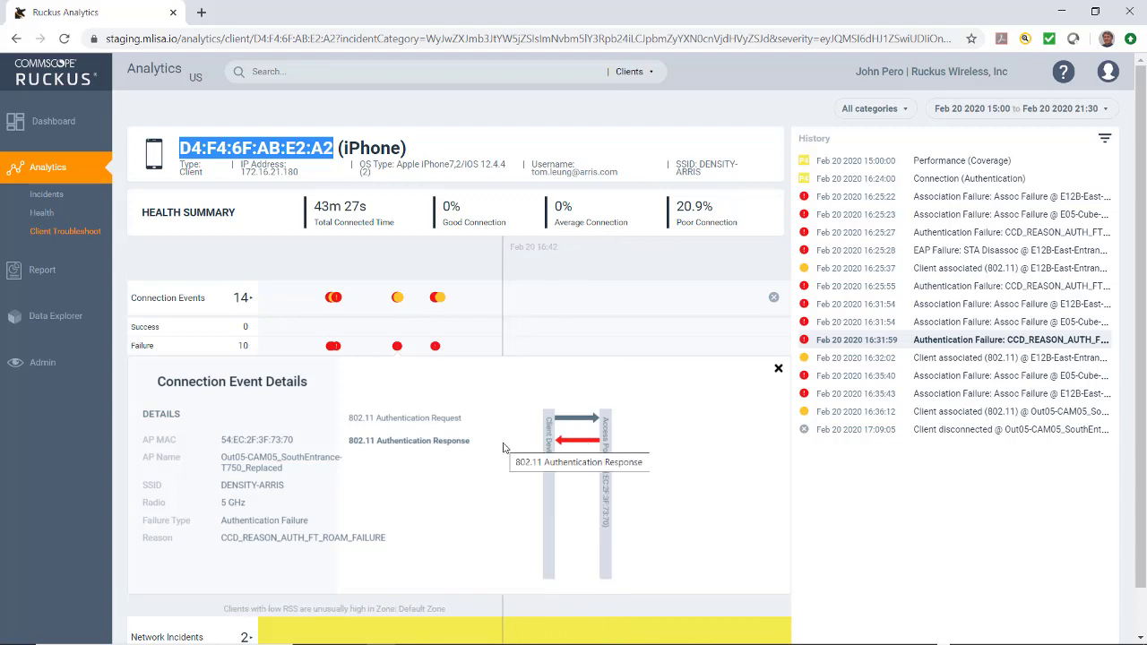
scroll(484, 452, "down", 1)
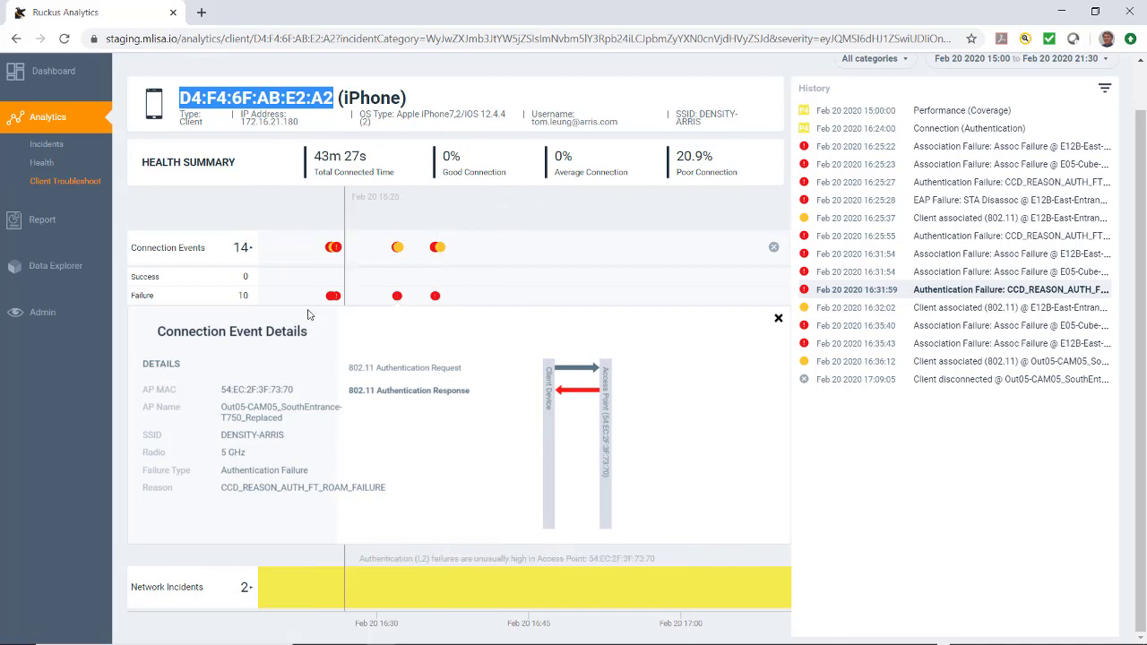
left_click(776, 319)
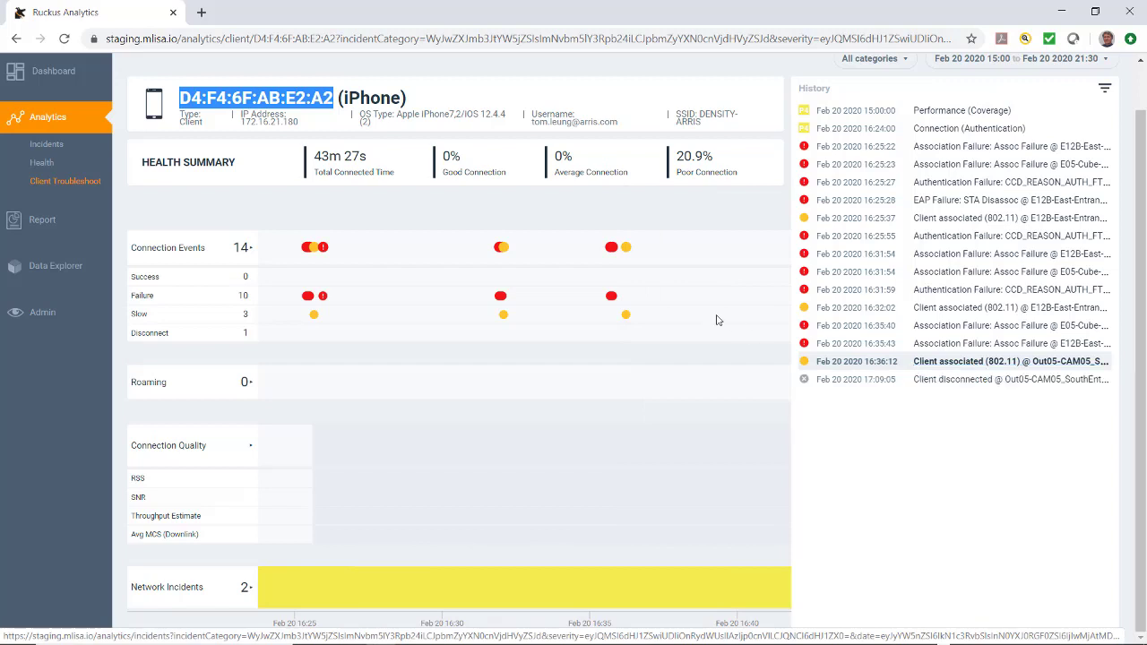
left_click(612, 249)
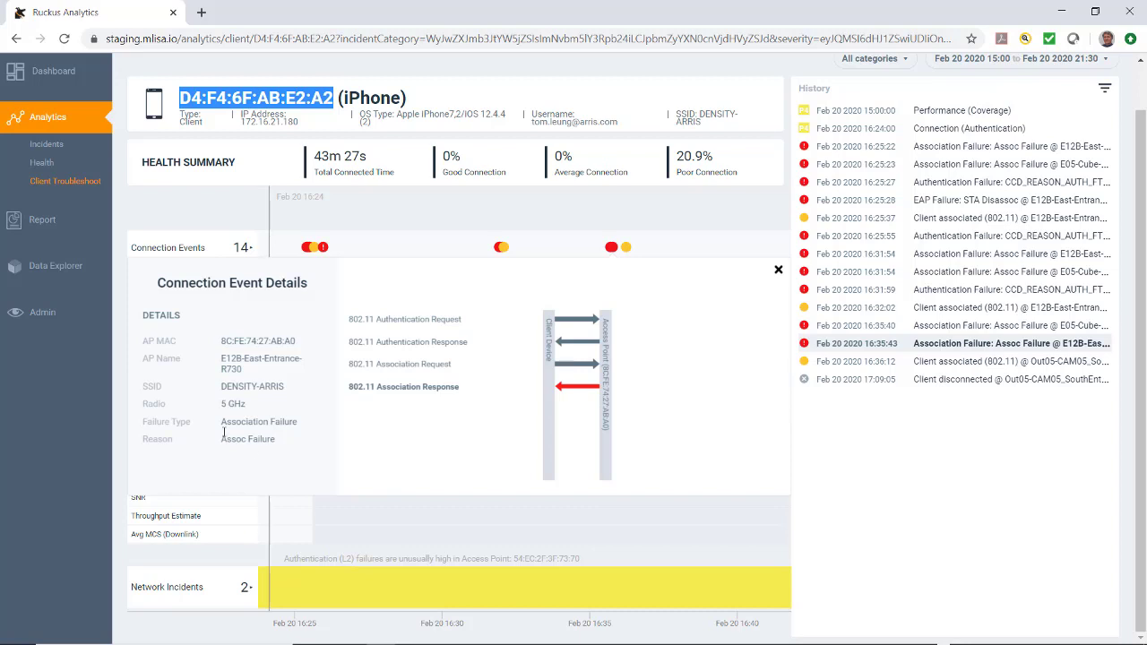
Start a fresh client troubleshooting session by searching Clients for the copied MAC address and opening the matching client's troubleshooting view.
left_click(57, 183)
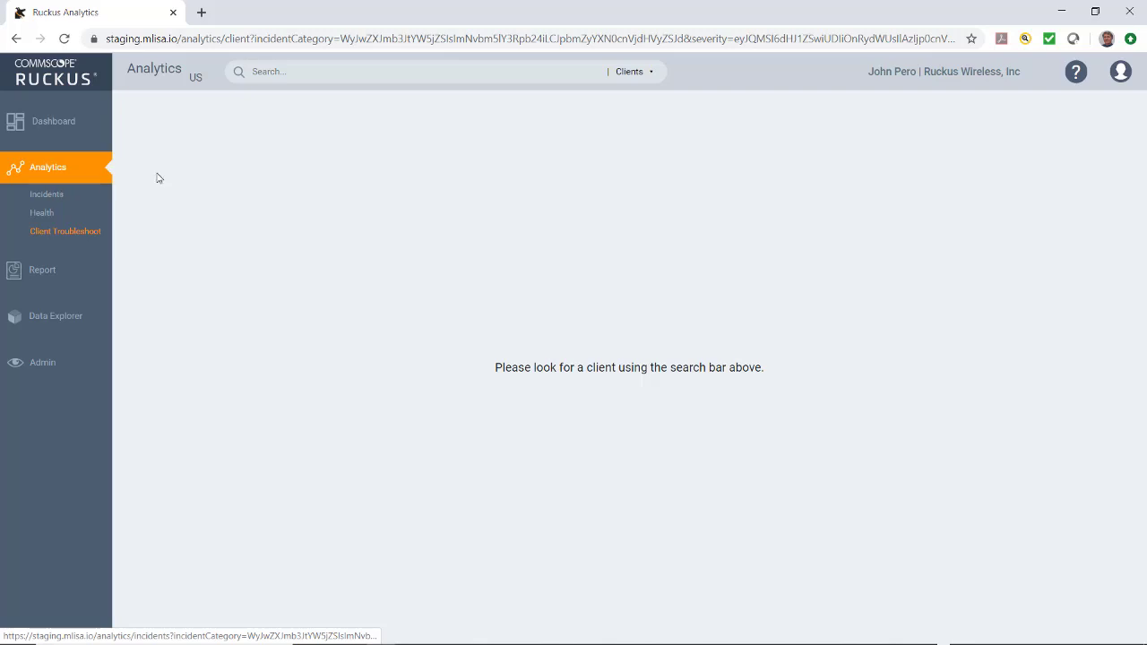
left_click(648, 75)
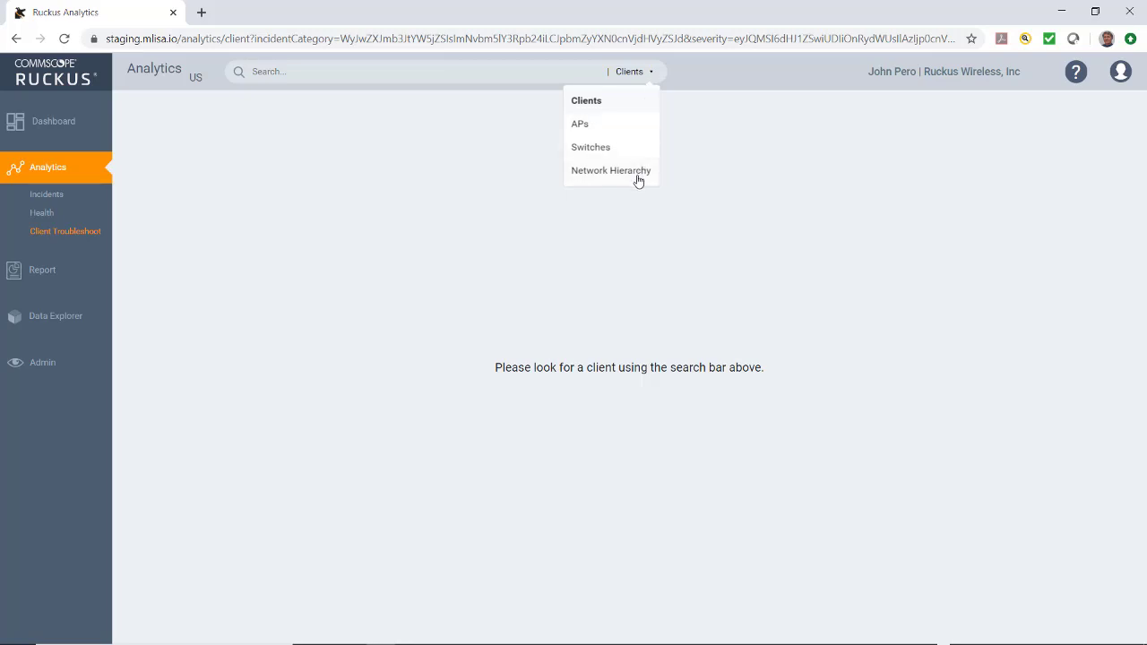
left_click(278, 75)
key("ctrl+v")
key("Return")
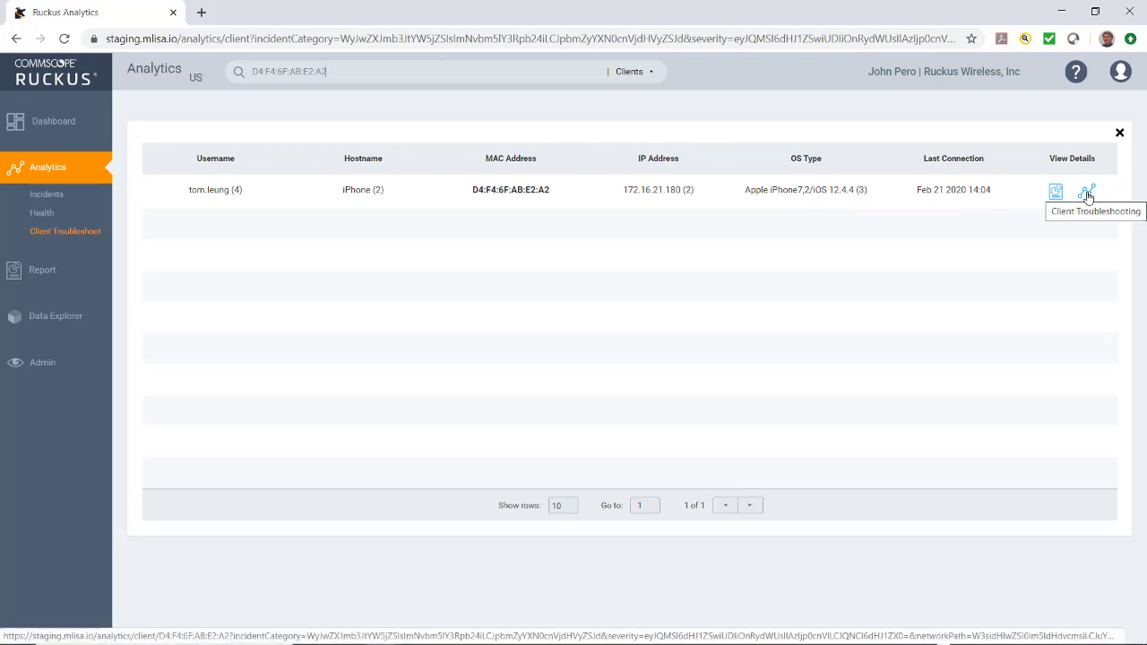
left_click(1087, 194)
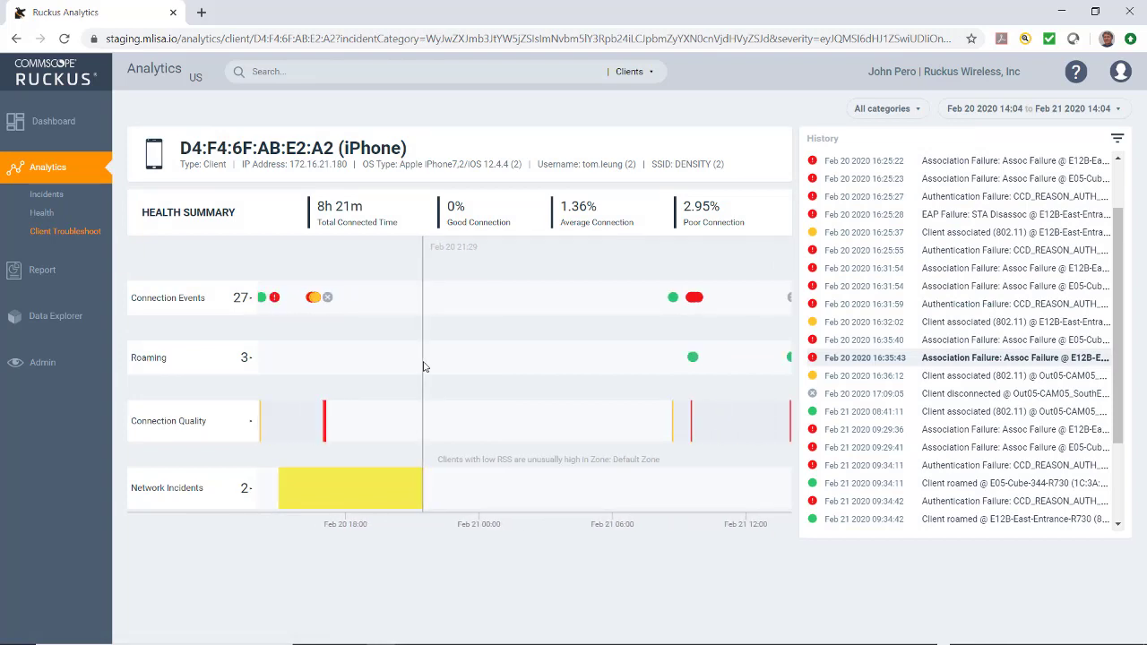
Expand the Connection Events, Roaming, Connection Quality and Network Incidents breakdowns for the client's Feb 20 to Feb 21 timeline.
left_click(248, 299)
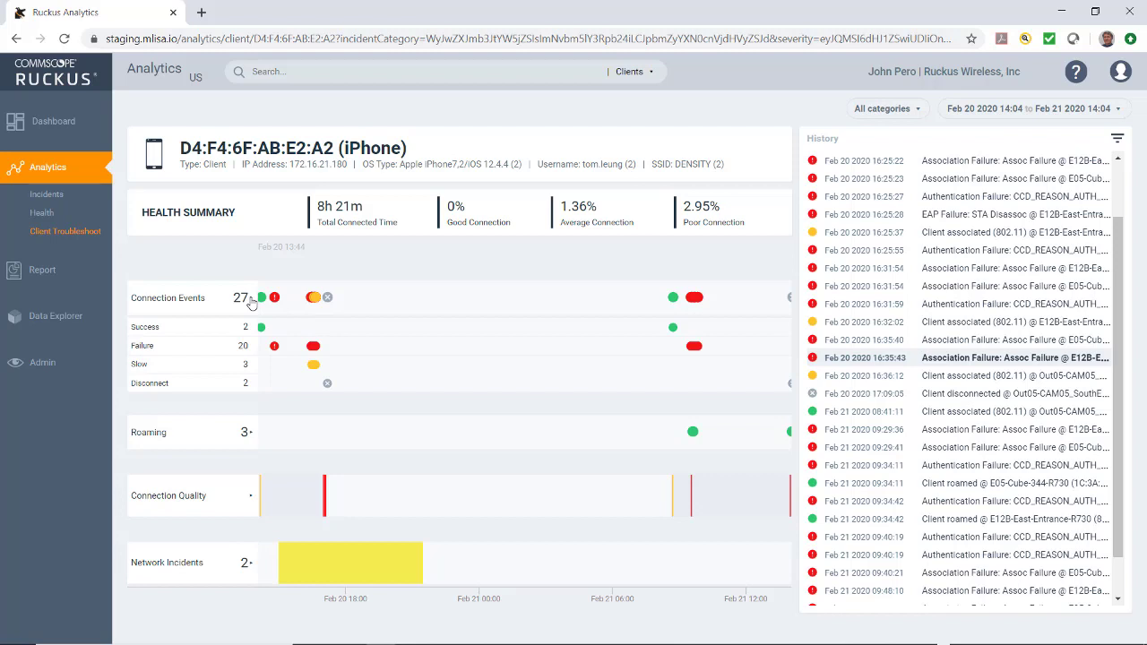
left_click(252, 436)
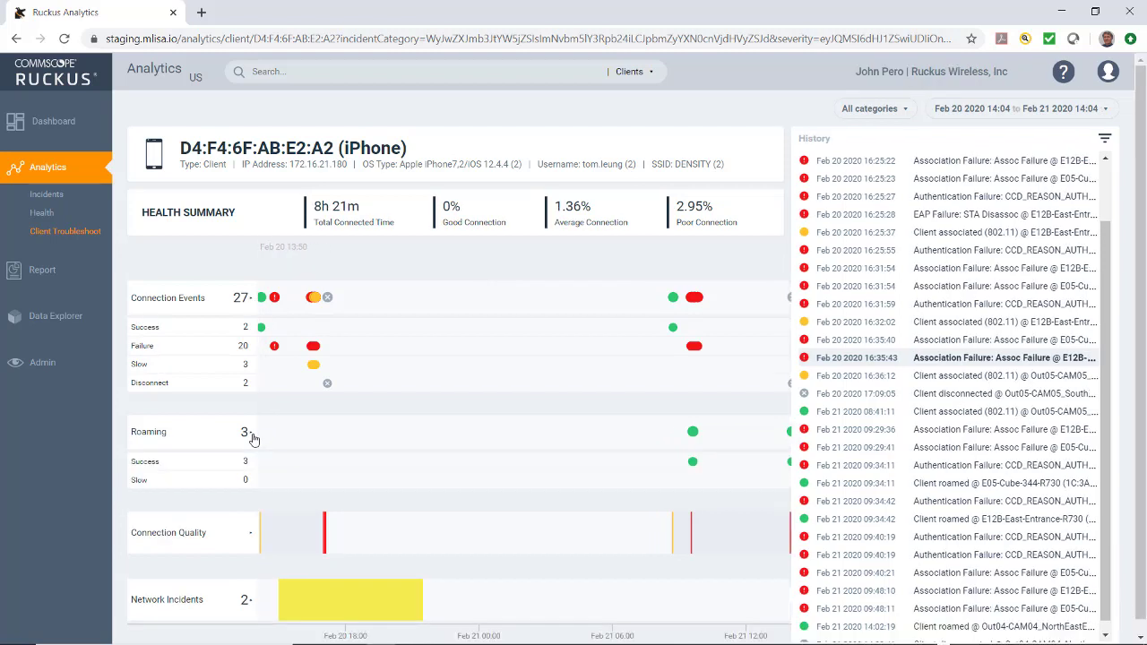
left_click(255, 536)
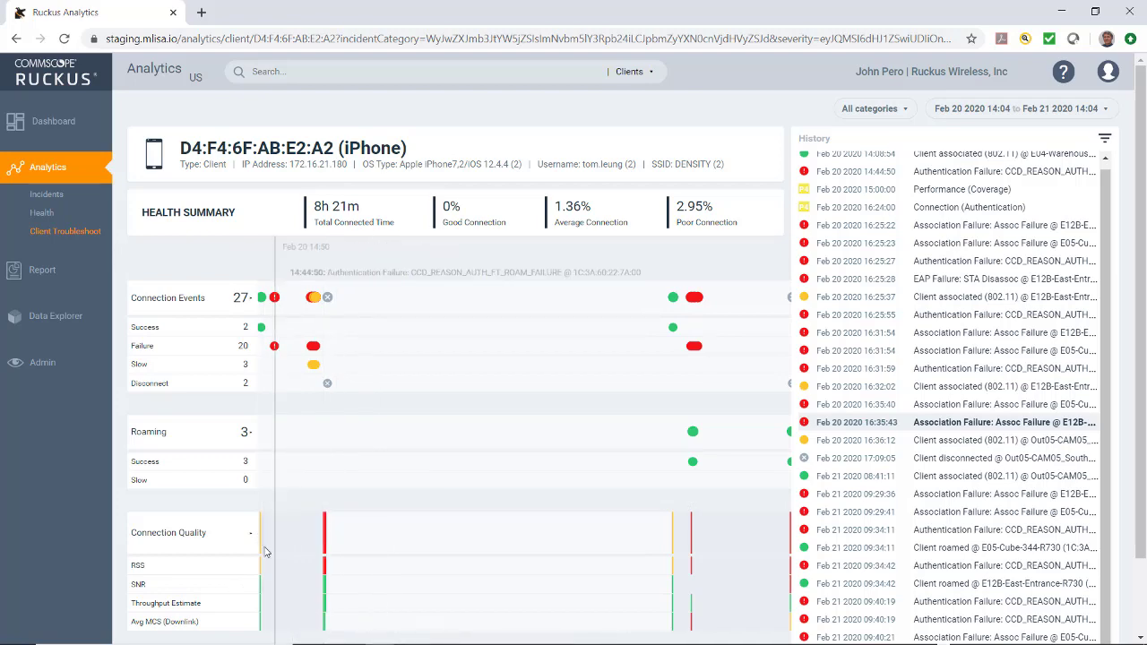
scroll(260, 547, "down", 1)
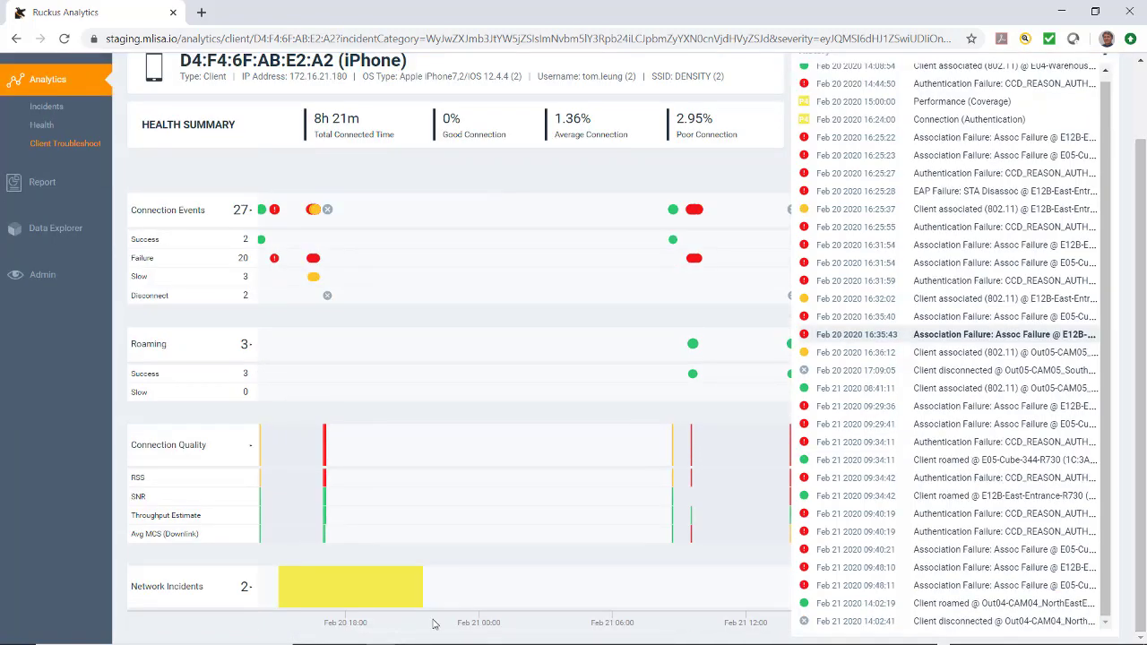
left_click(246, 587)
scroll(249, 589, "down", 1)
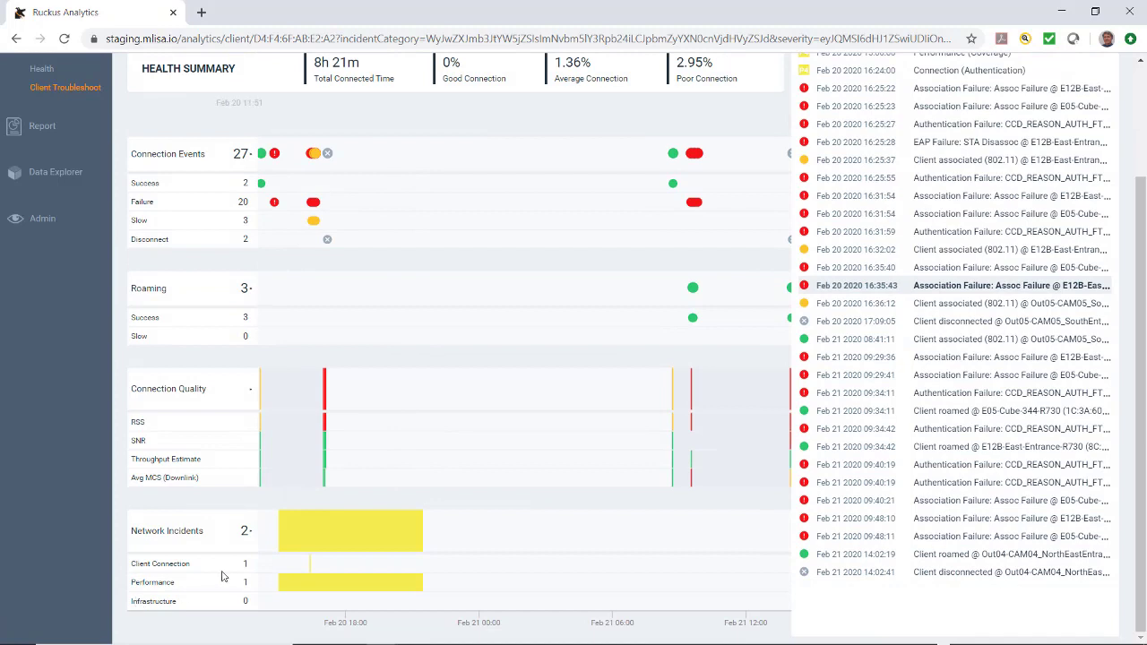